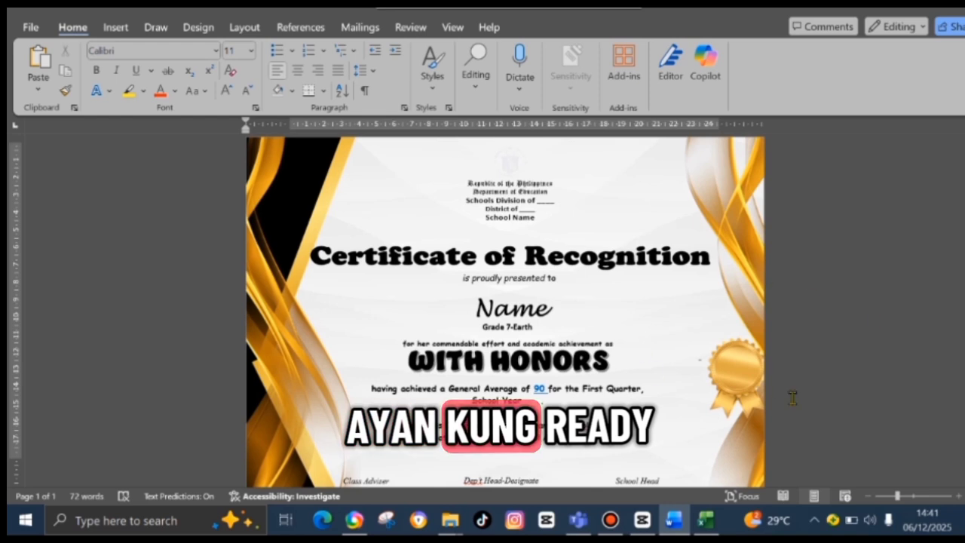
Switch to the learners list workbook in Excel, save it and close it.
click(712, 527)
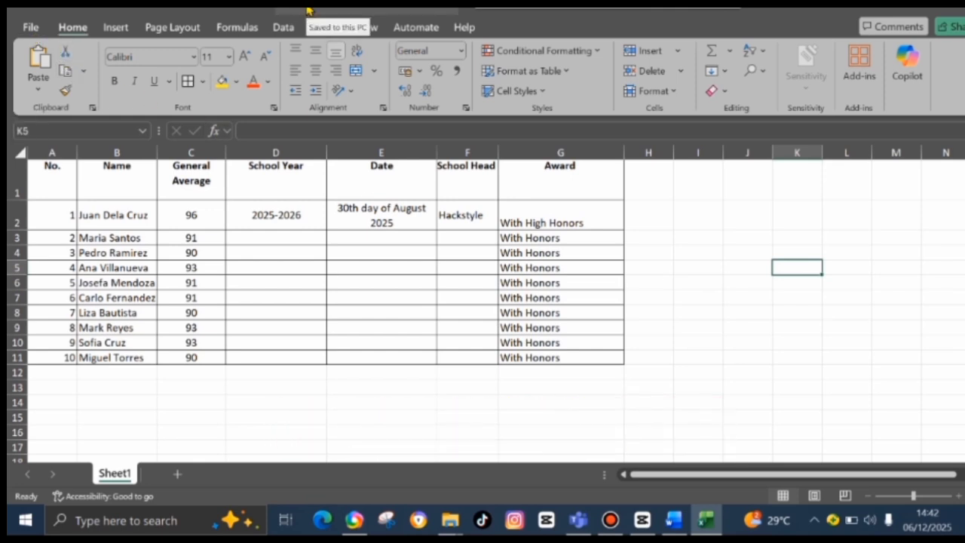
click(27, 31)
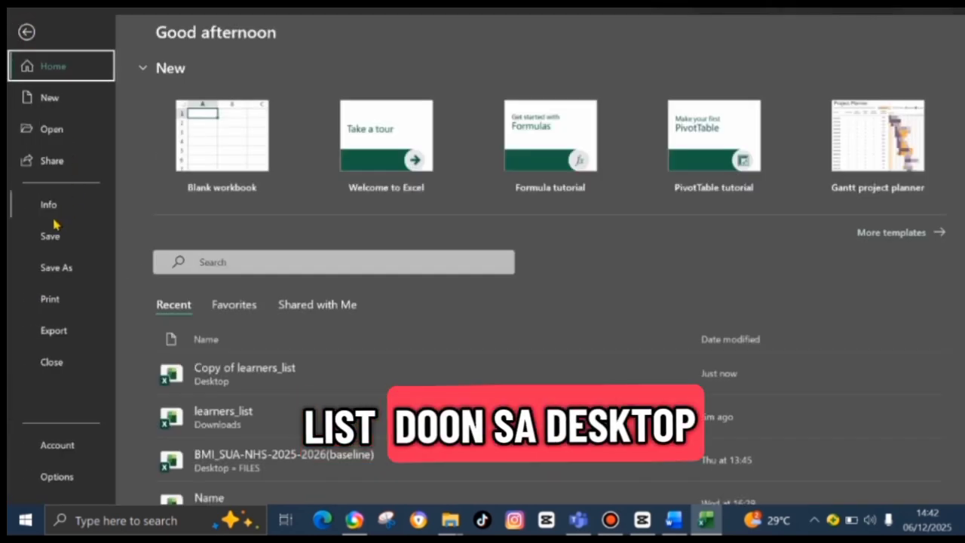
click(50, 236)
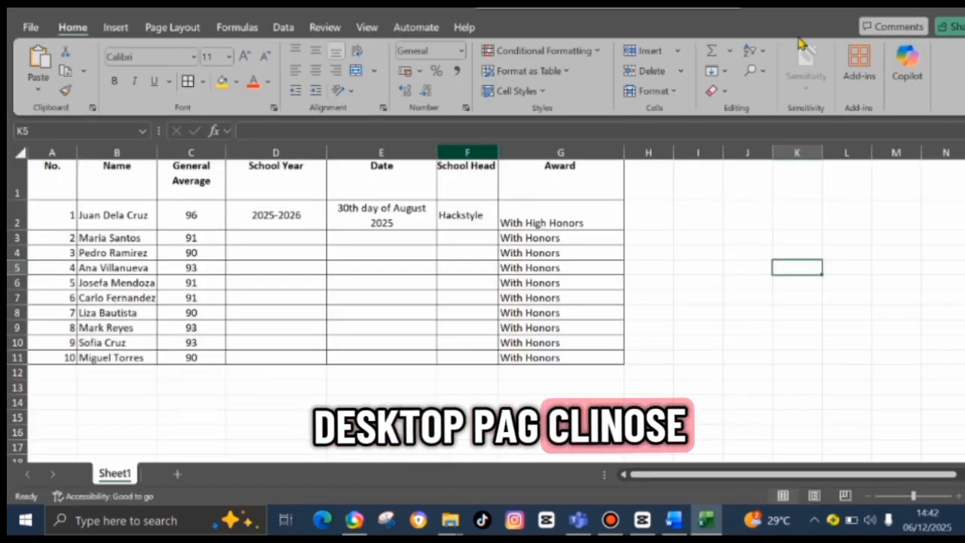
click(962, 10)
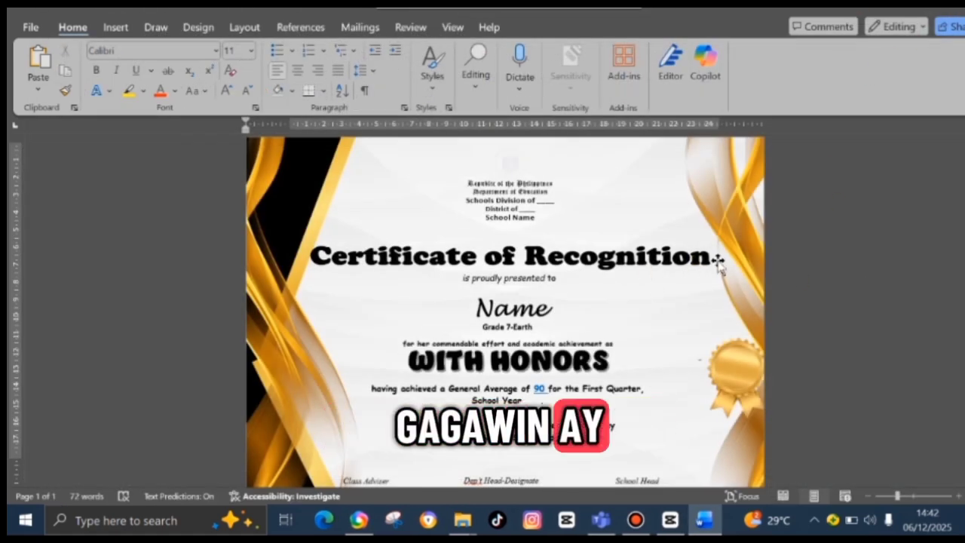
Link the certificate to the existing recipient list Copy of learners_list on the Desktop, using table Sheet1$ with column headers in the first row.
drag(713, 257, 308, 257)
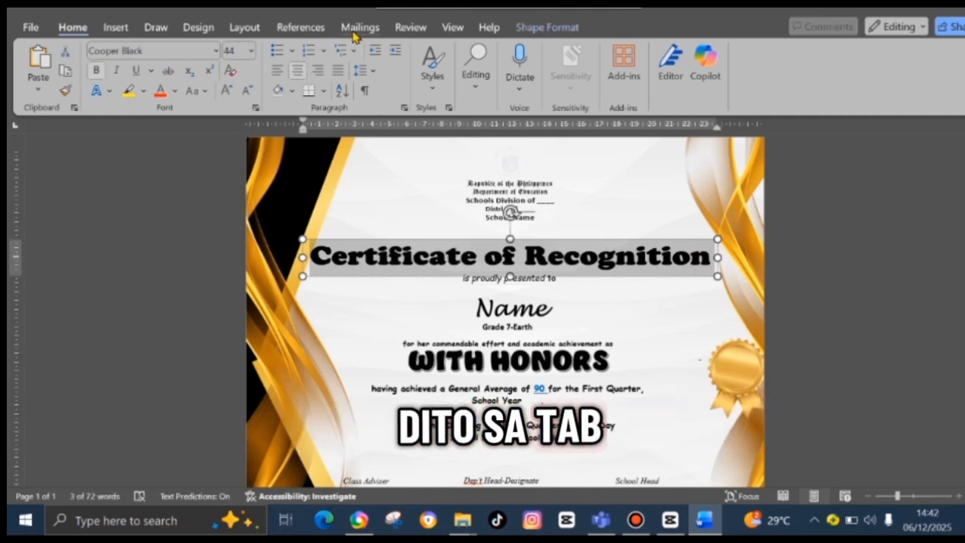
click(356, 30)
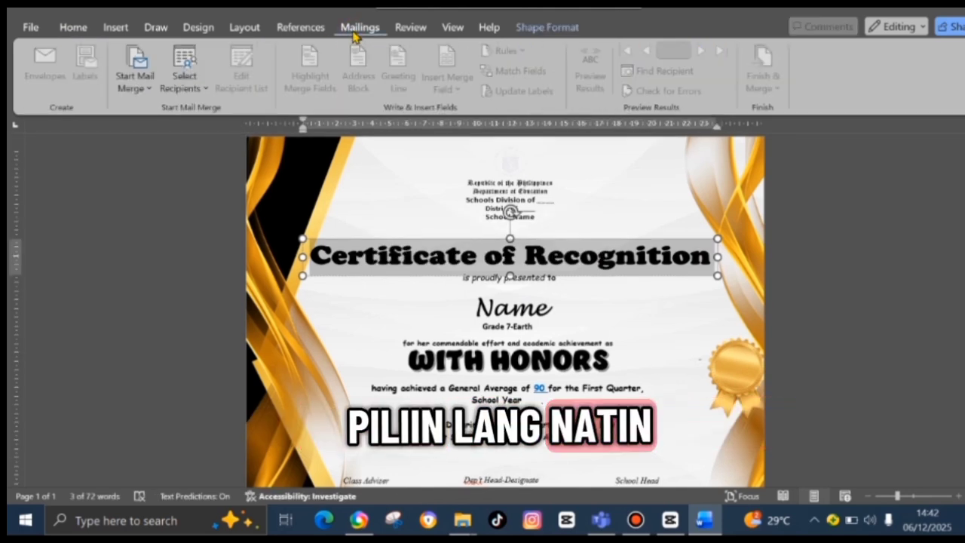
click(194, 93)
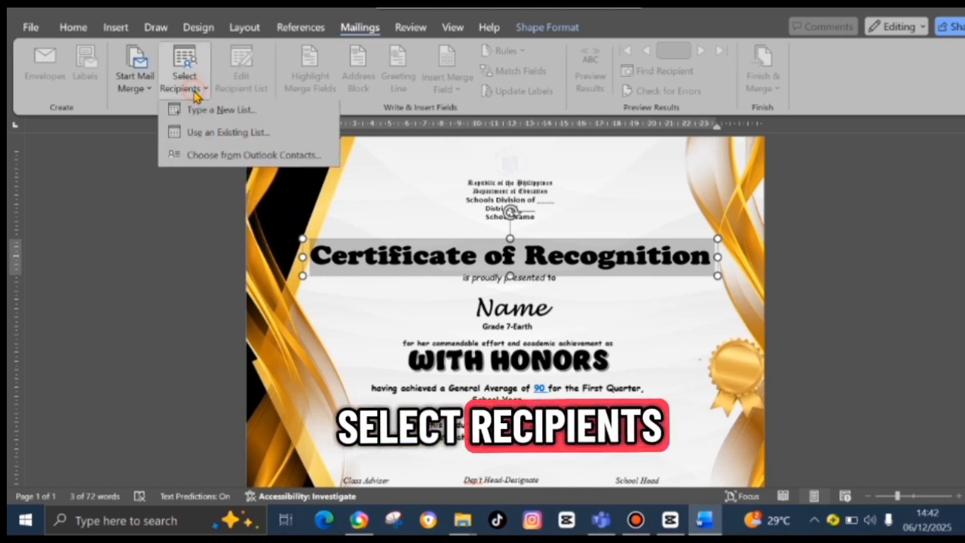
click(204, 137)
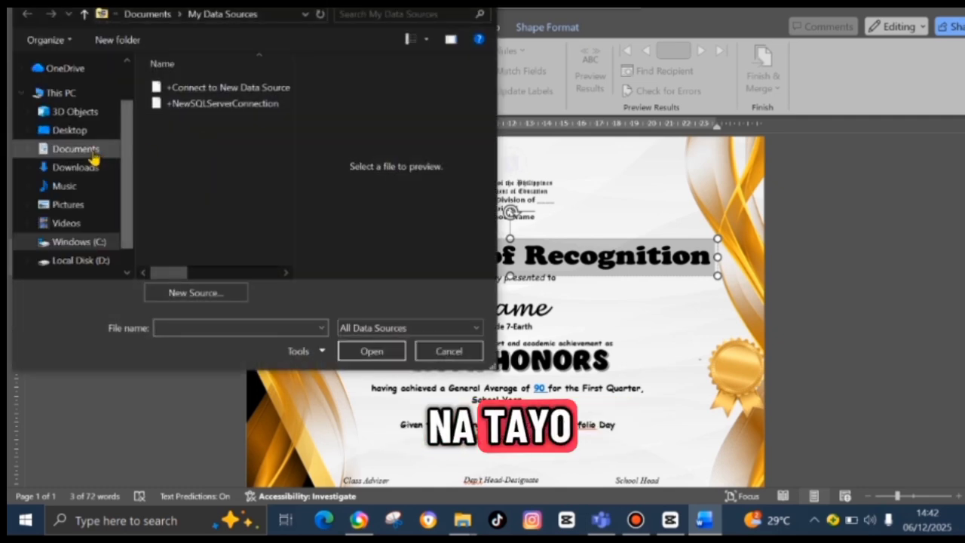
click(63, 130)
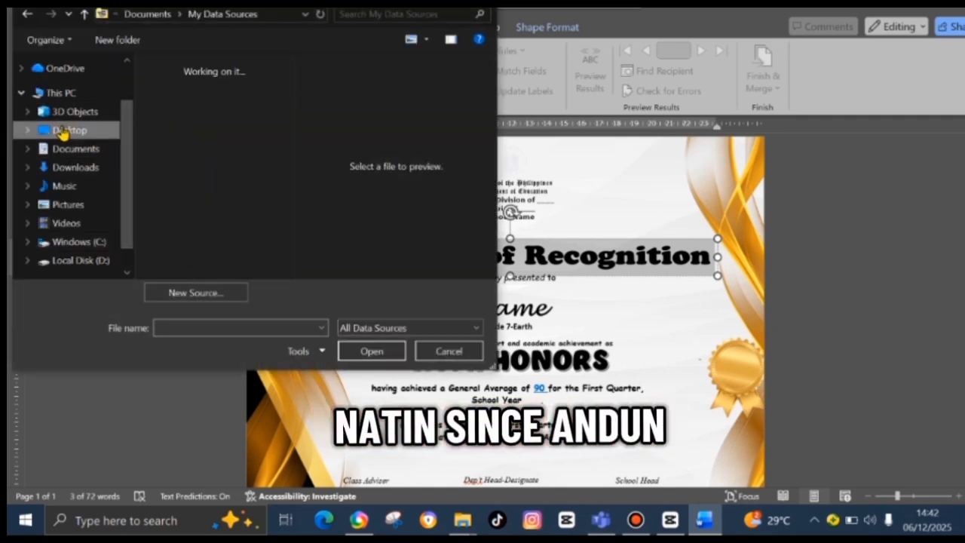
drag(287, 83, 280, 244)
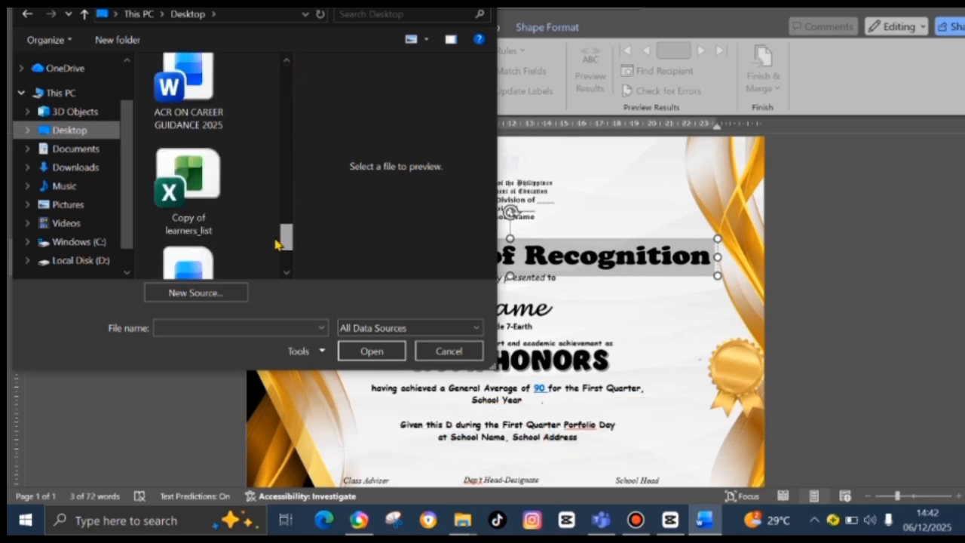
double_click(204, 196)
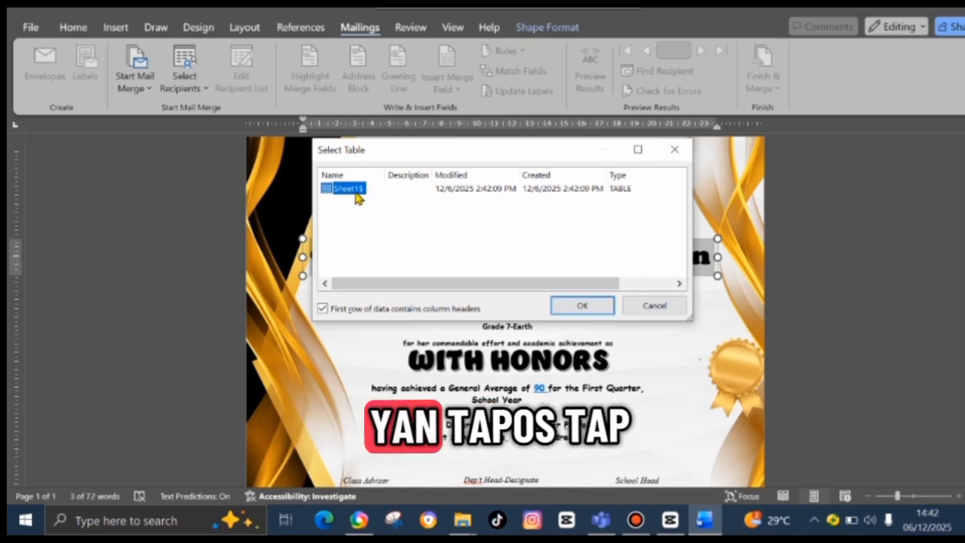
click(584, 306)
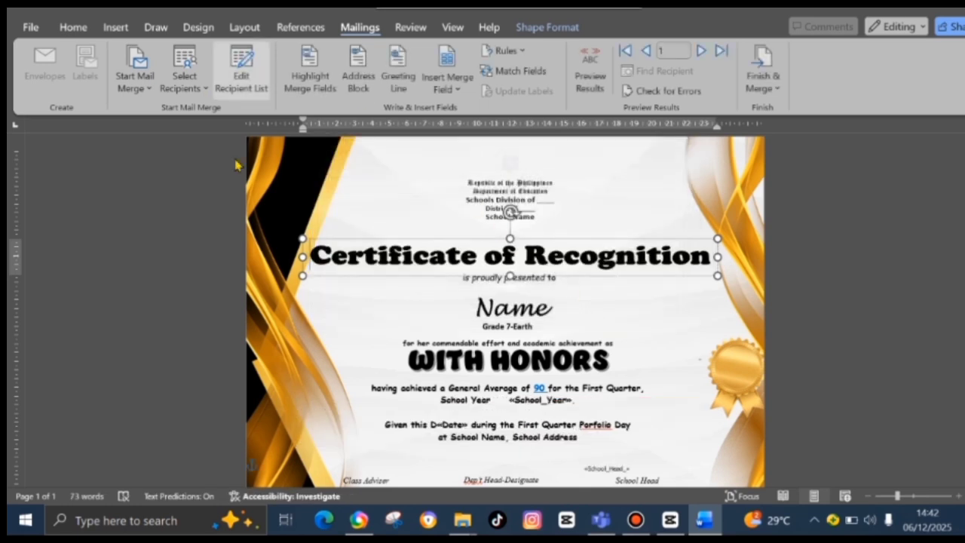
Replace the Name placeholder on the certificate with the Name merge field.
scroll(491, 300, down, 1)
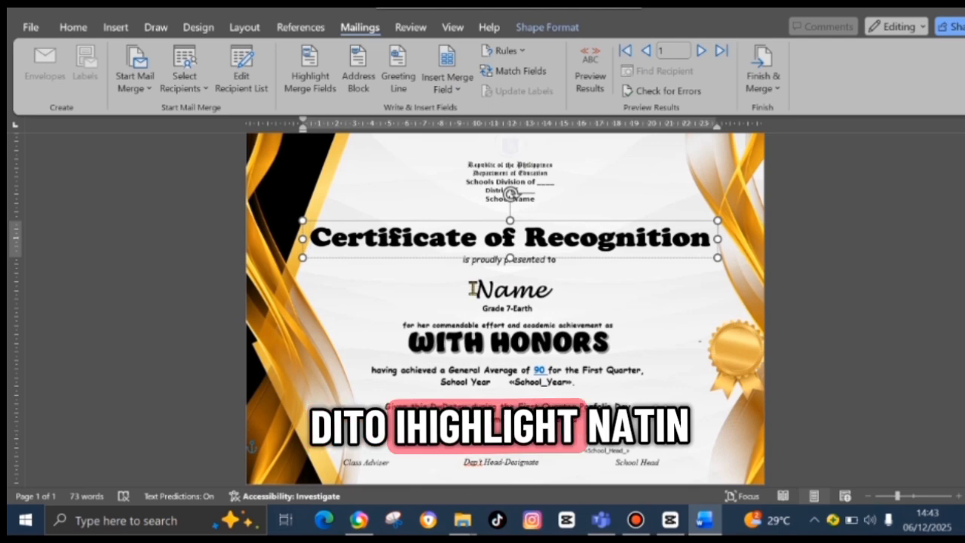
drag(477, 288, 560, 289)
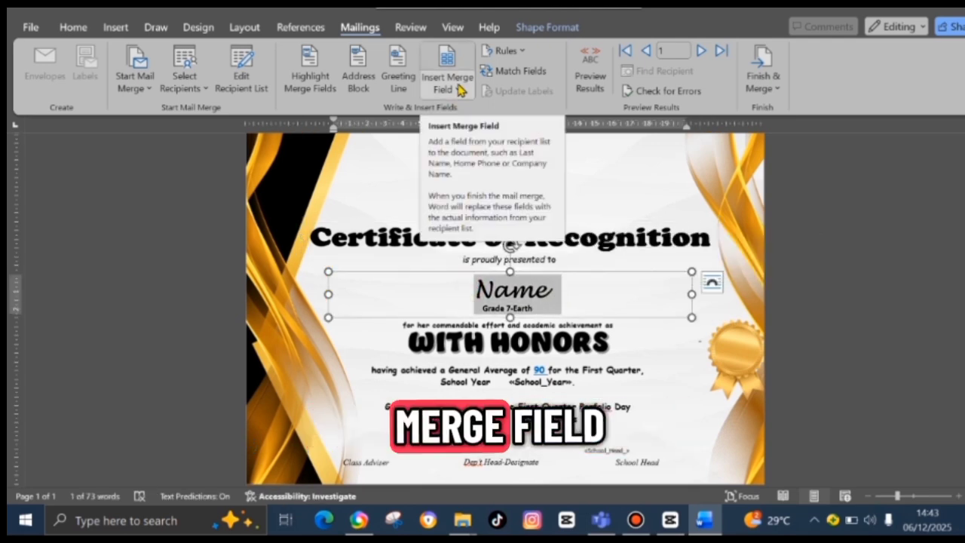
click(447, 83)
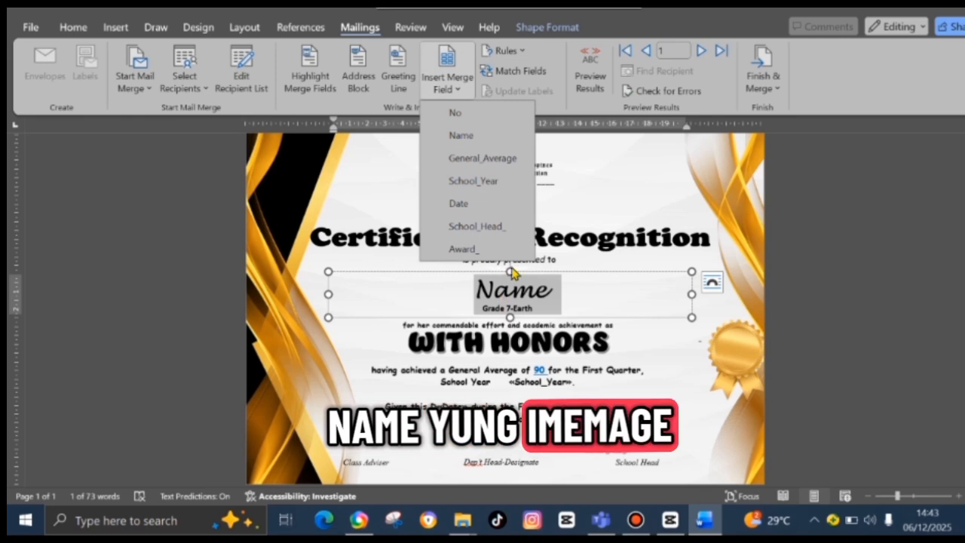
click(484, 139)
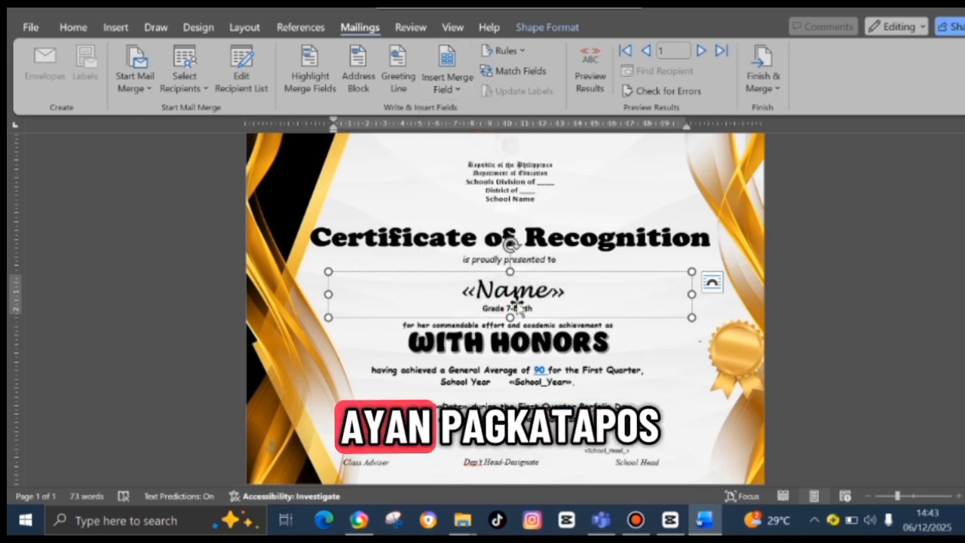
Replace the WITH HONORS text with the Award_ merge field.
scroll(517, 306, down, 1)
drag(407, 338, 610, 339)
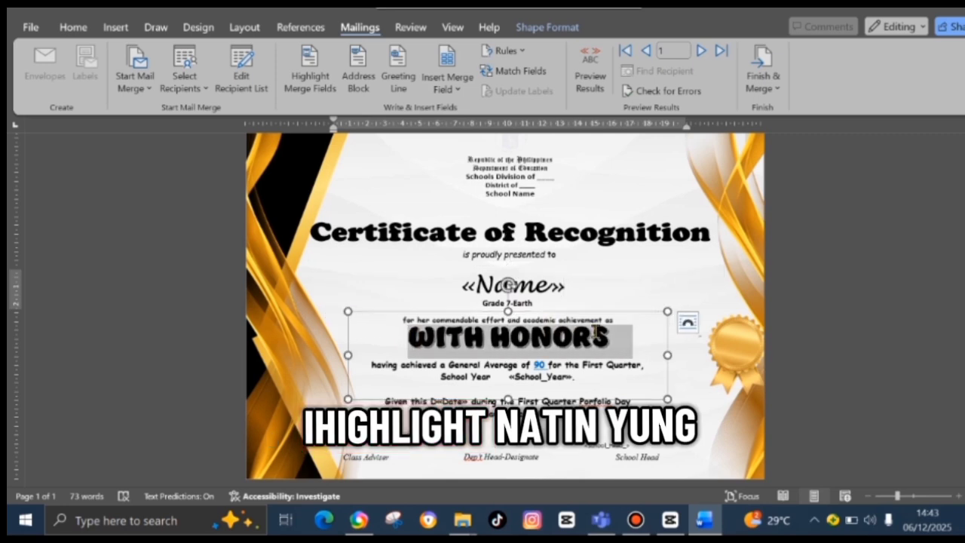
click(454, 94)
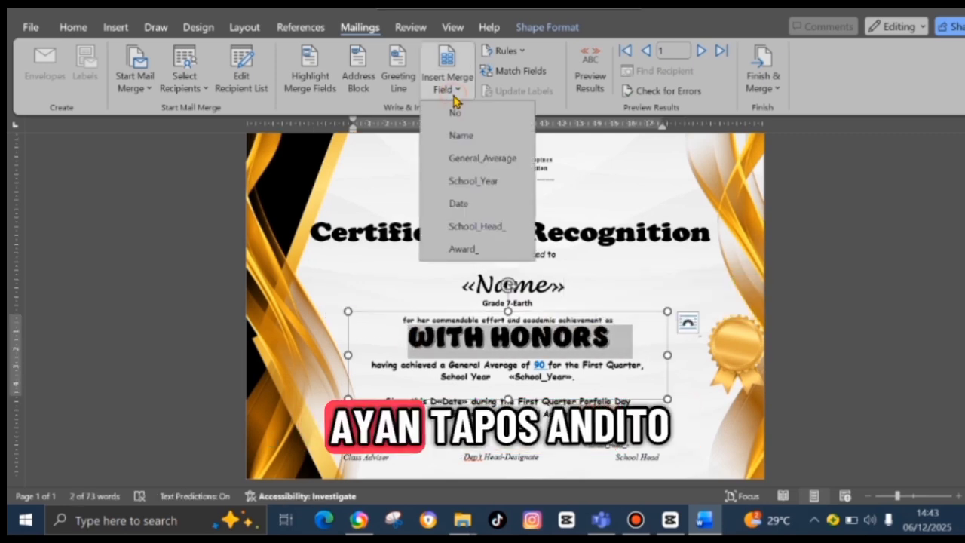
click(471, 250)
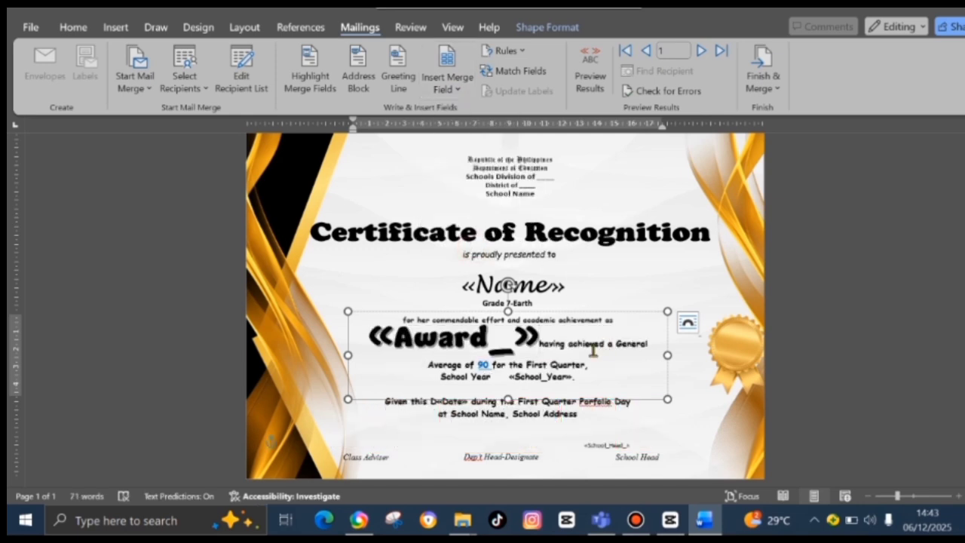
Replace the average grade 90 in the achievement sentence with the General_Average merge field.
double_click(487, 365)
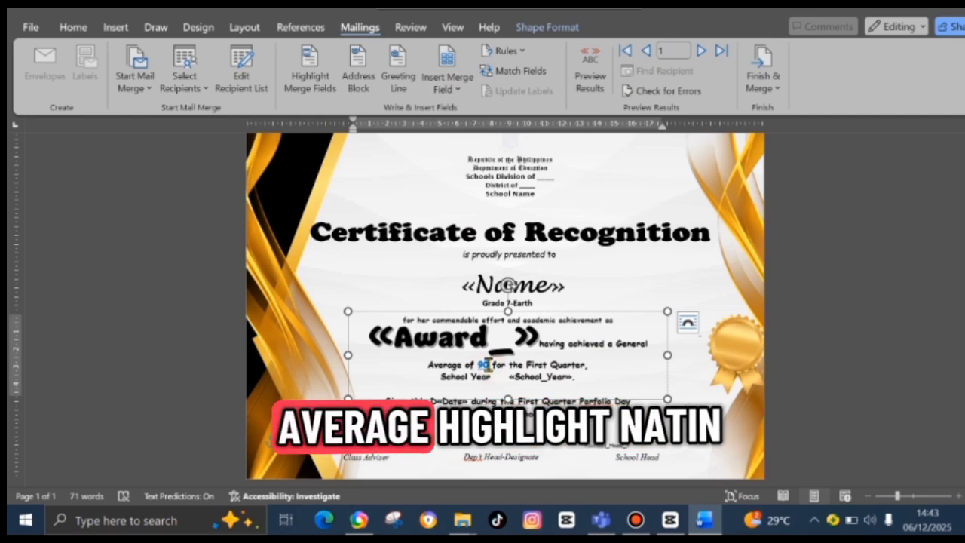
mouse_move(491, 365)
mouse_down()
mouse_move(464, 357)
mouse_move(481, 365)
mouse_up()
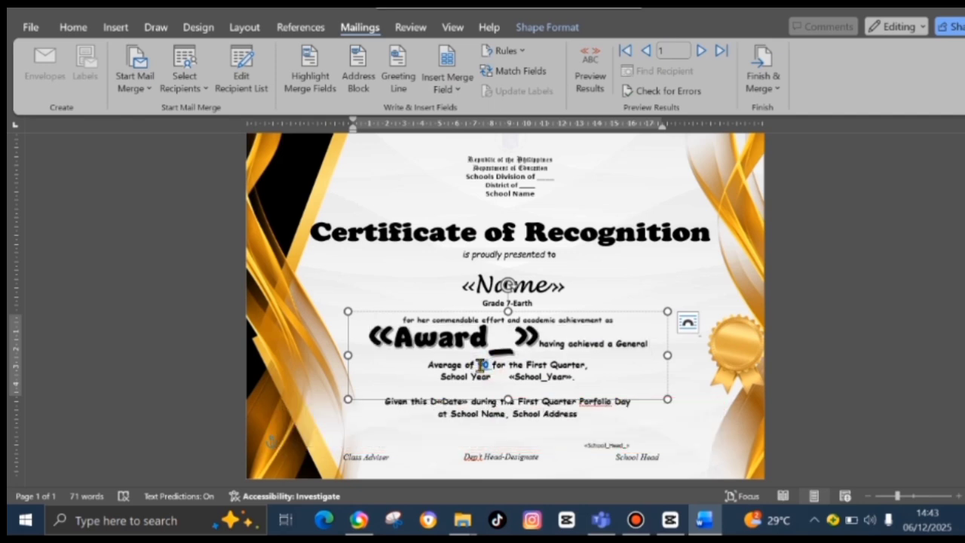
click(454, 92)
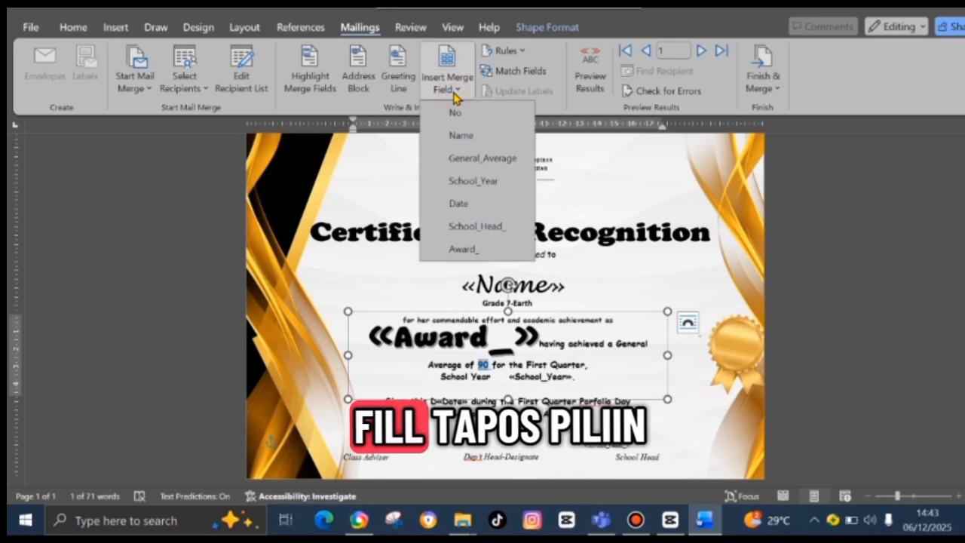
click(454, 157)
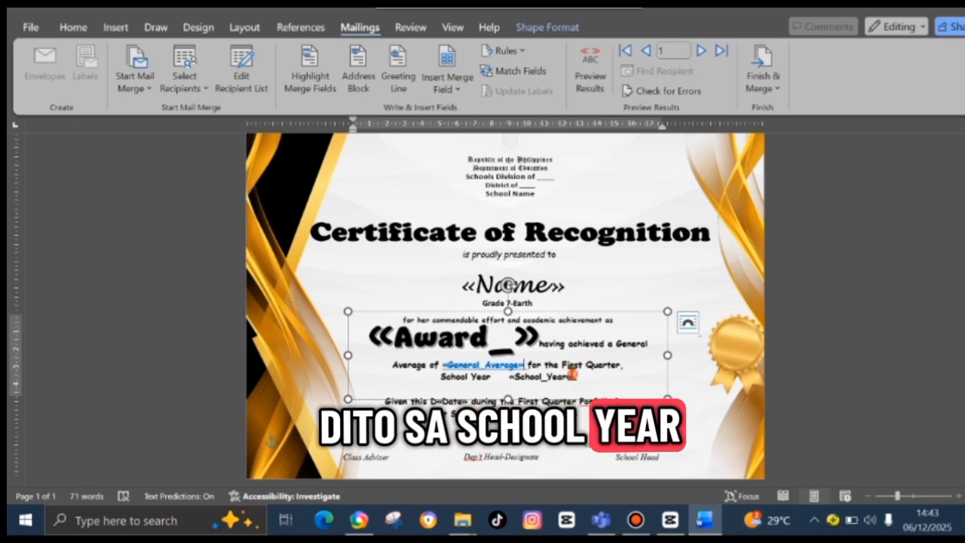
Replace the text after "School Year" with the School_Year merge field.
drag(573, 370, 513, 380)
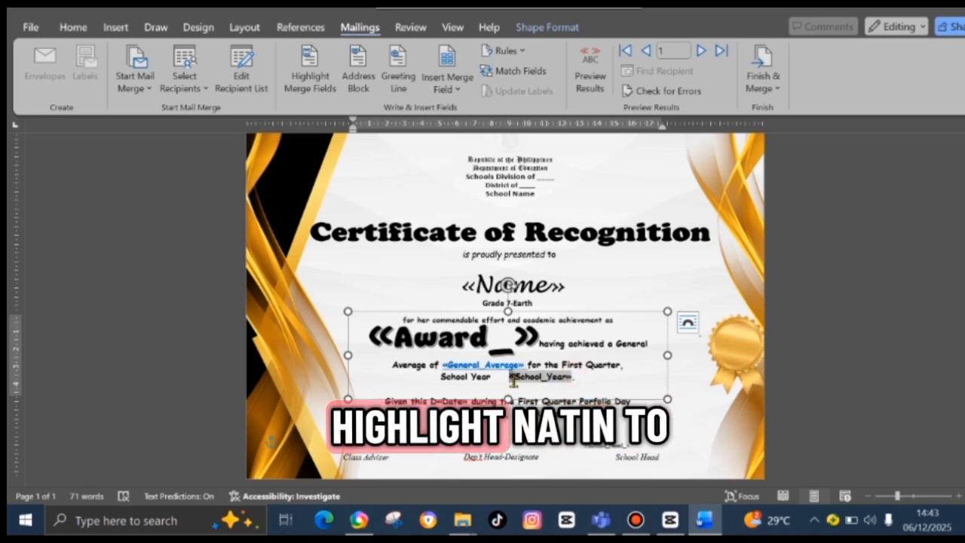
click(458, 90)
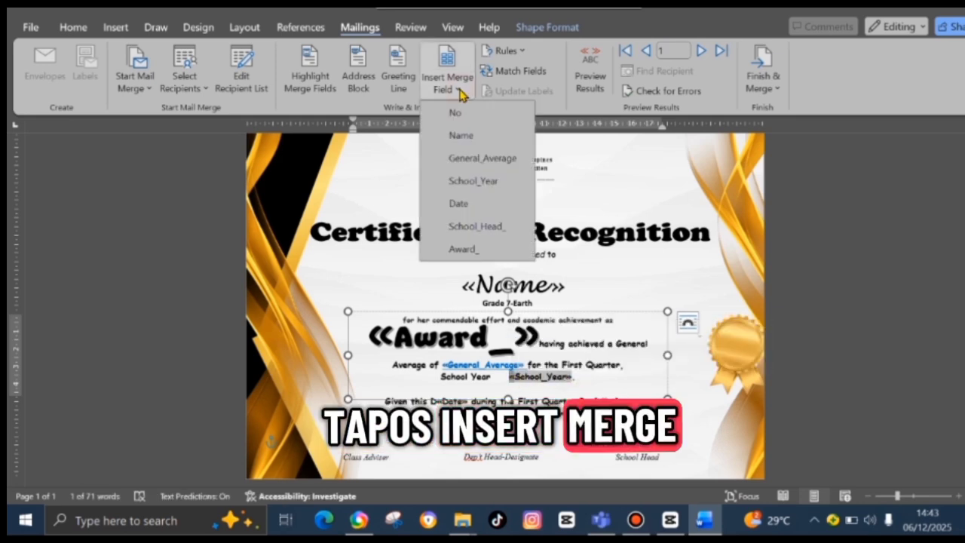
click(476, 182)
Replace the date text after "Given this", including the stray D, with the Date merge field.
click(611, 408)
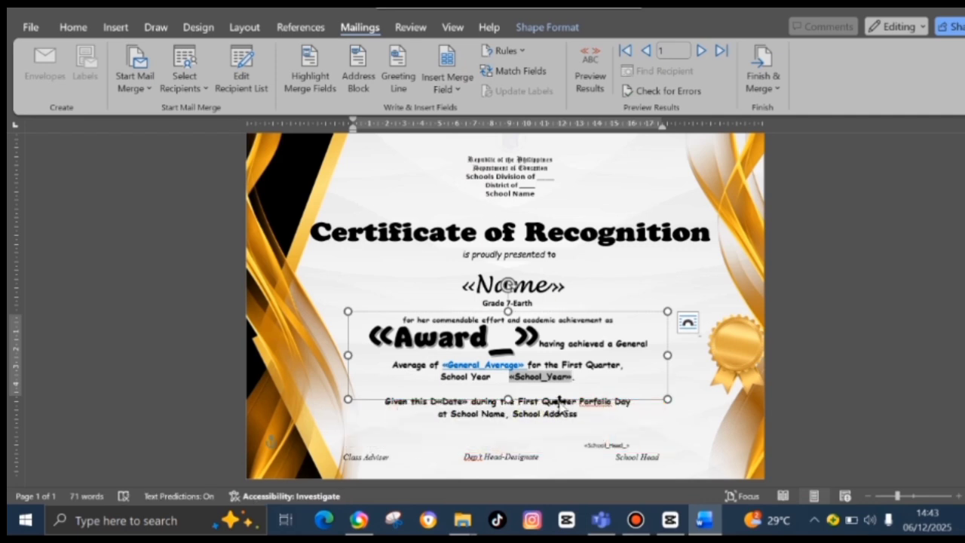
click(461, 401)
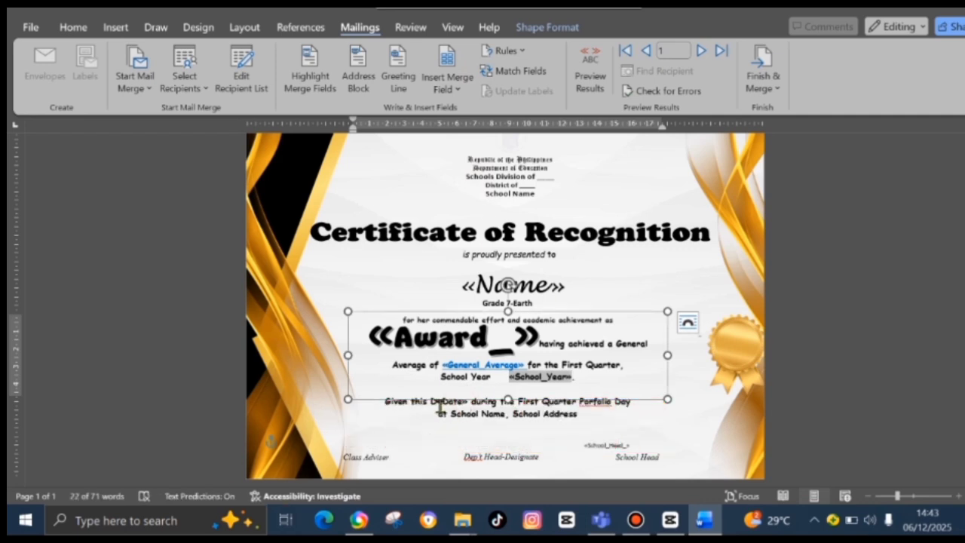
click(436, 401)
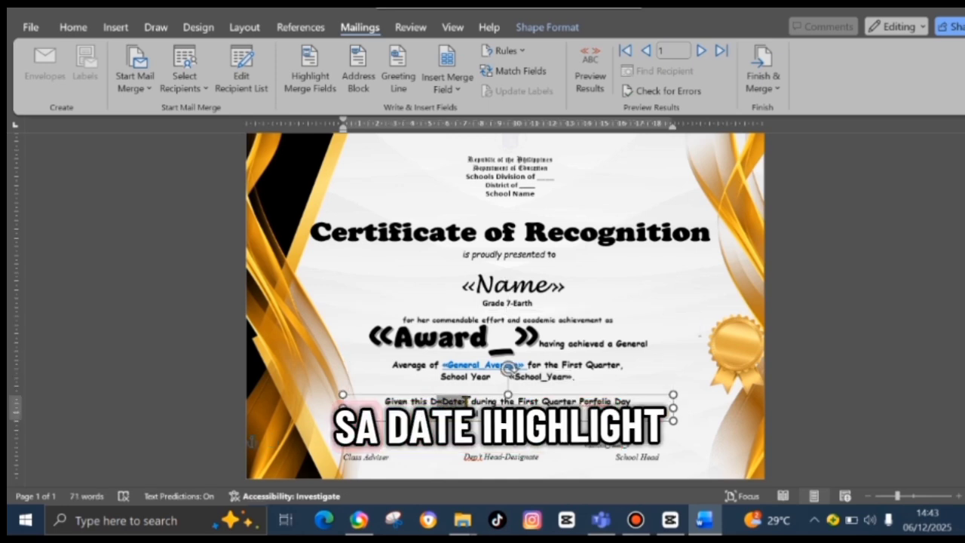
double_click(443, 401)
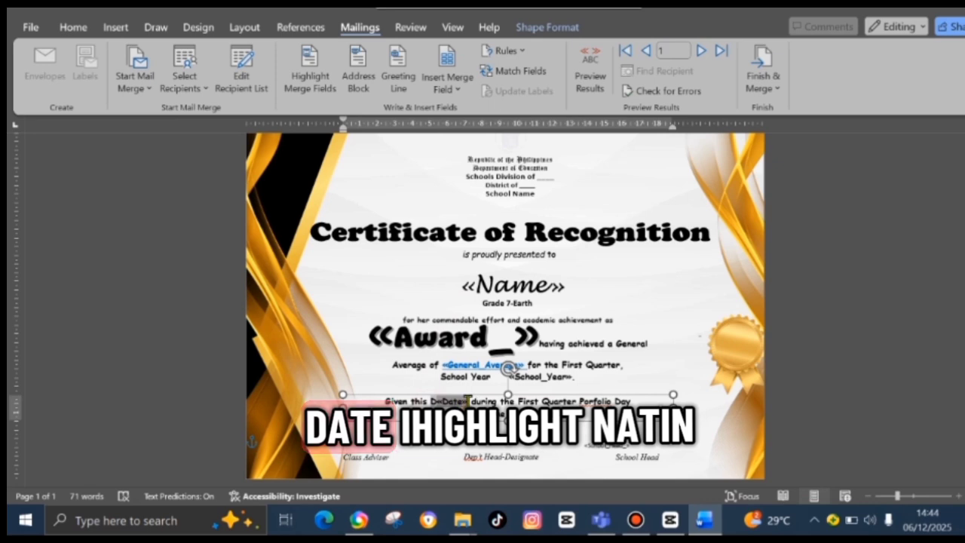
click(454, 91)
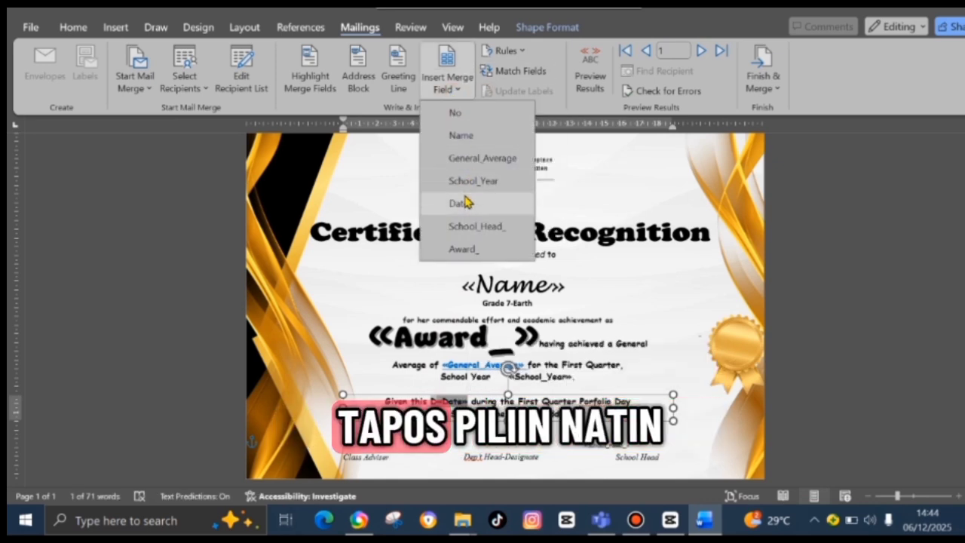
click(461, 205)
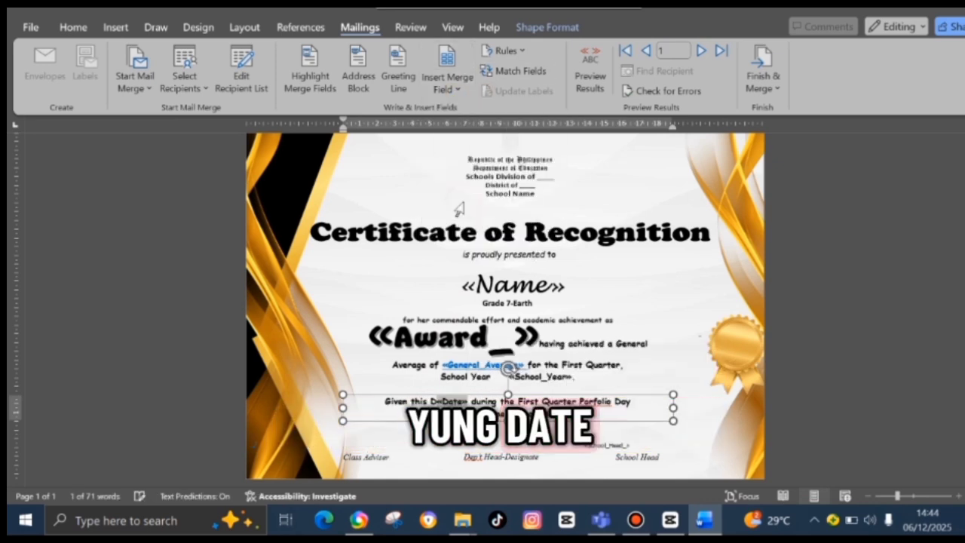
Replace the text above the School Head label with the School_Head_ merge field and deselect the text box.
click(585, 456)
drag(588, 446, 651, 442)
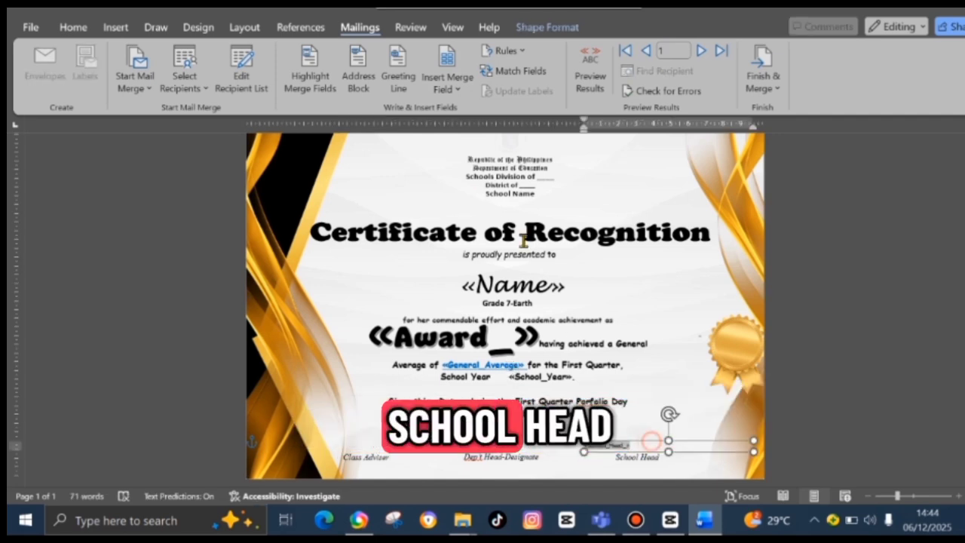
click(455, 91)
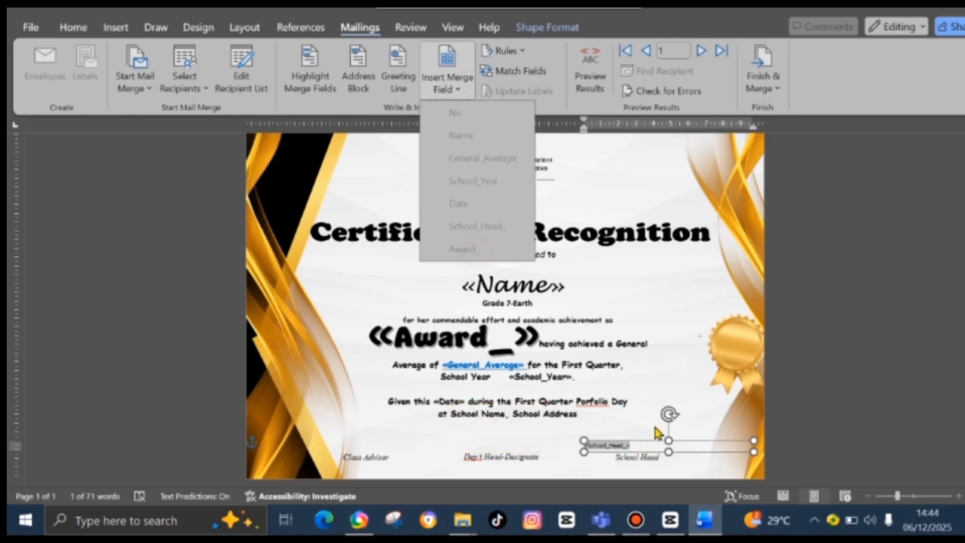
click(646, 451)
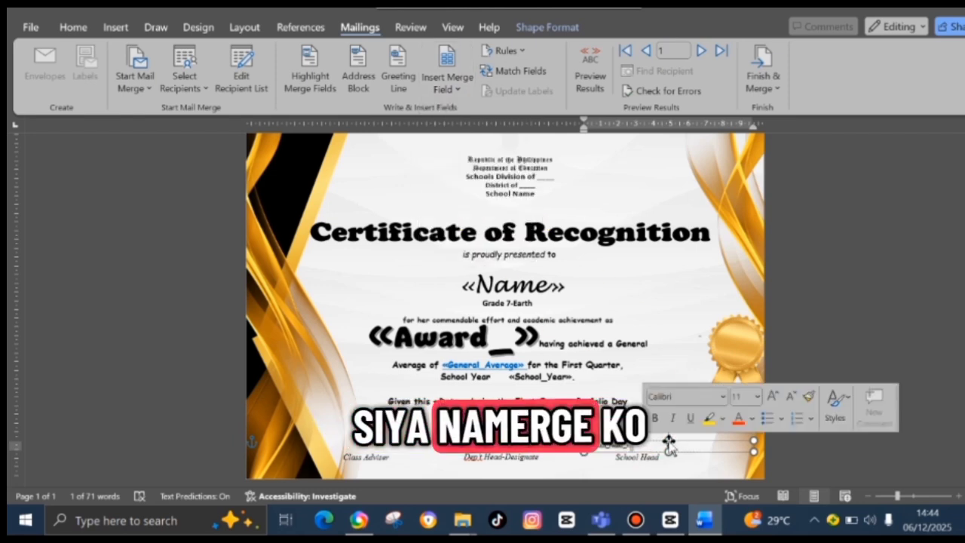
click(790, 414)
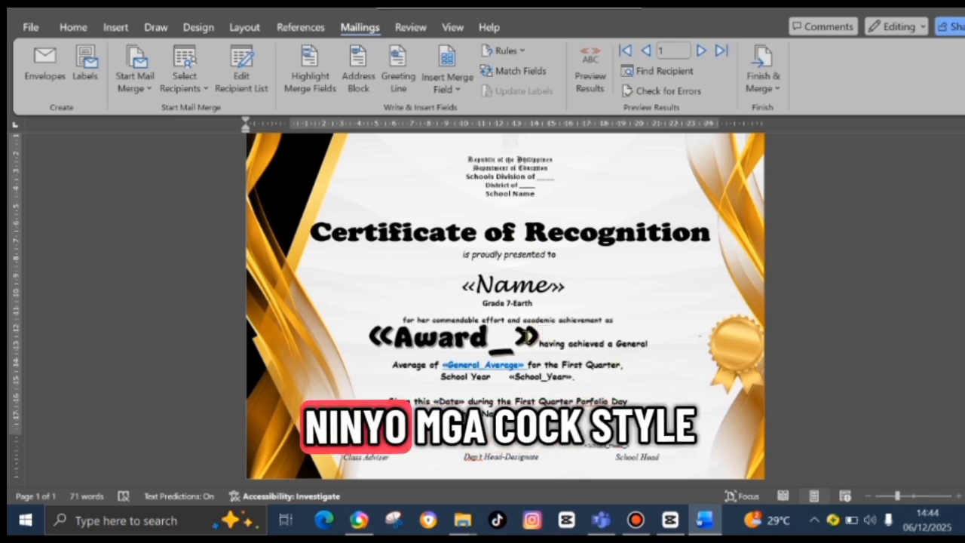
Insert a line break after the Award_ merge field so that "having achieved a General Average" starts on its own line.
click(538, 335)
key(Return)
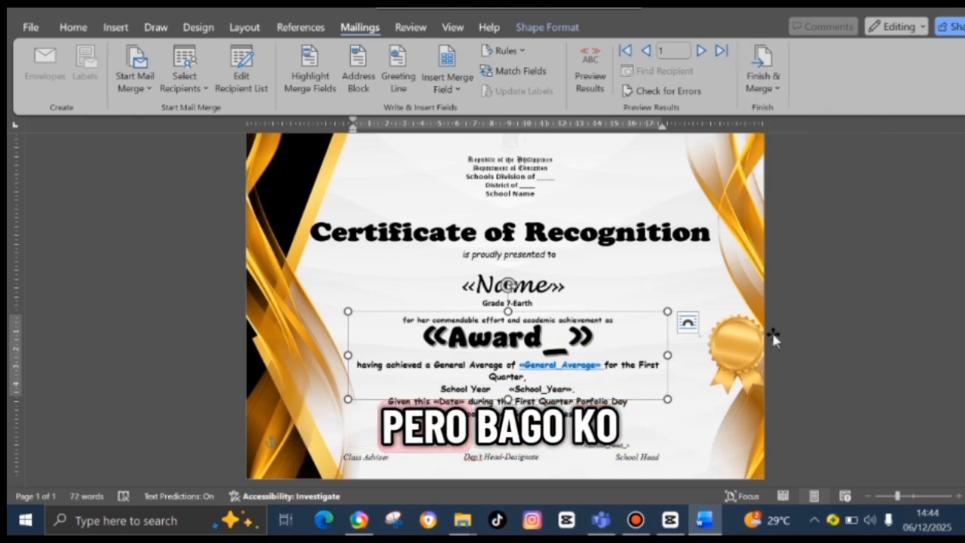
Finish the merge by generating individual editable certificates in a new document for all records.
scroll(793, 319, down, 5)
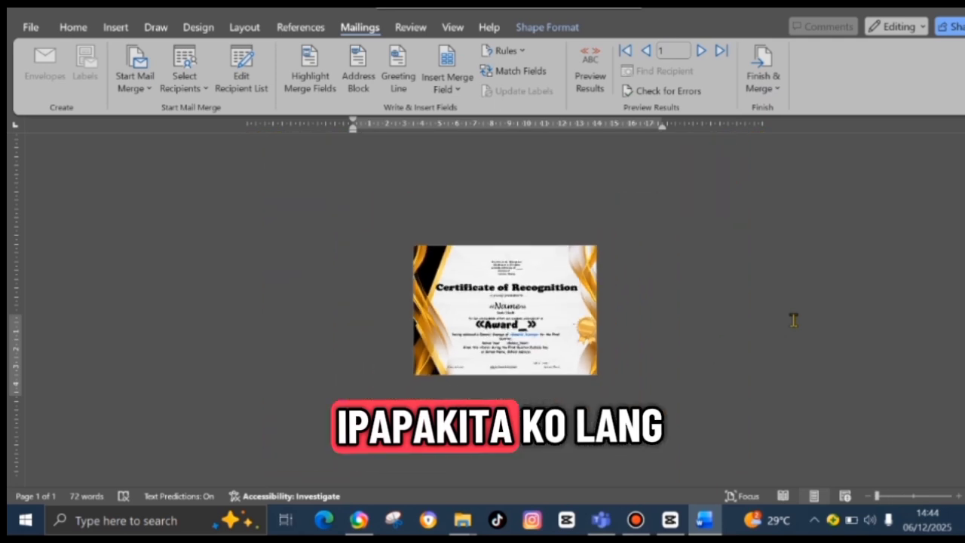
scroll(793, 320, up, 2)
scroll(793, 320, up, 5)
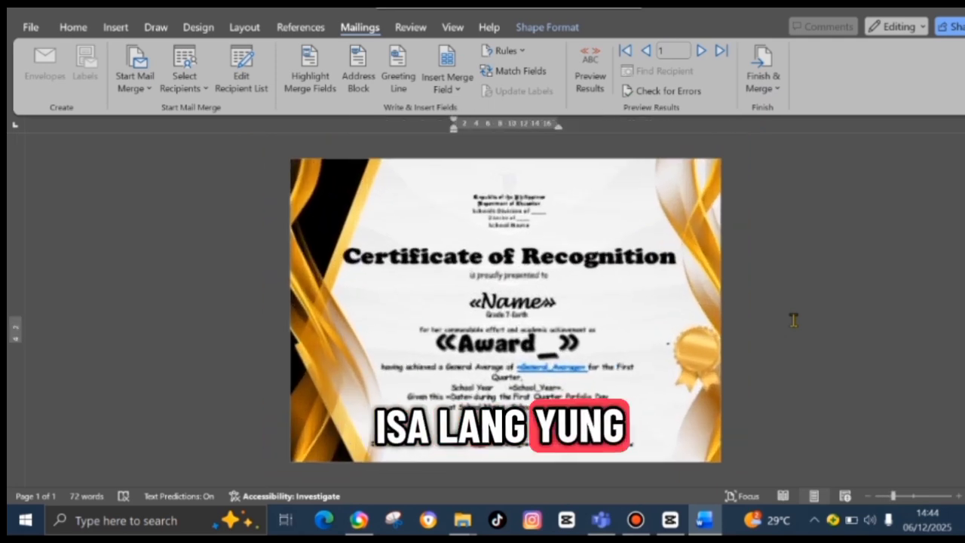
scroll(793, 319, down, 3)
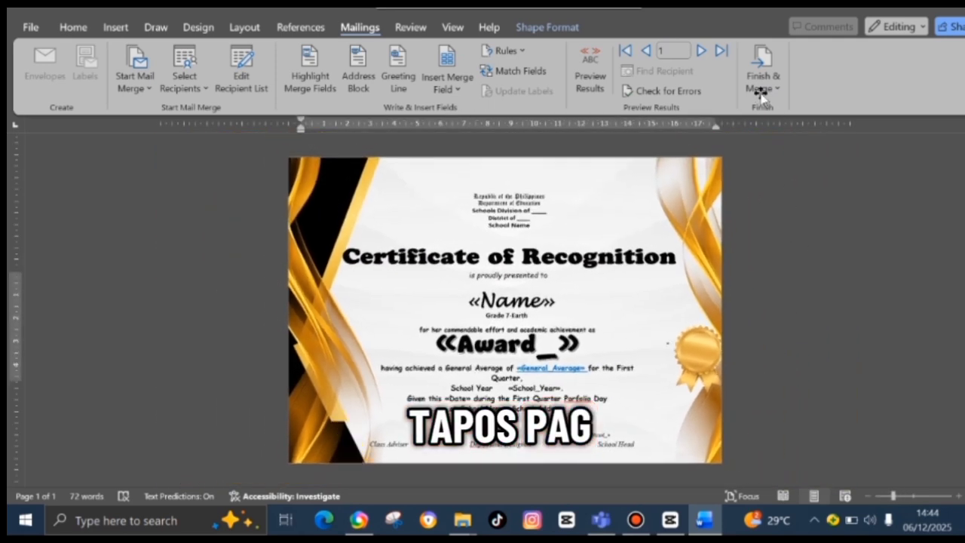
click(761, 88)
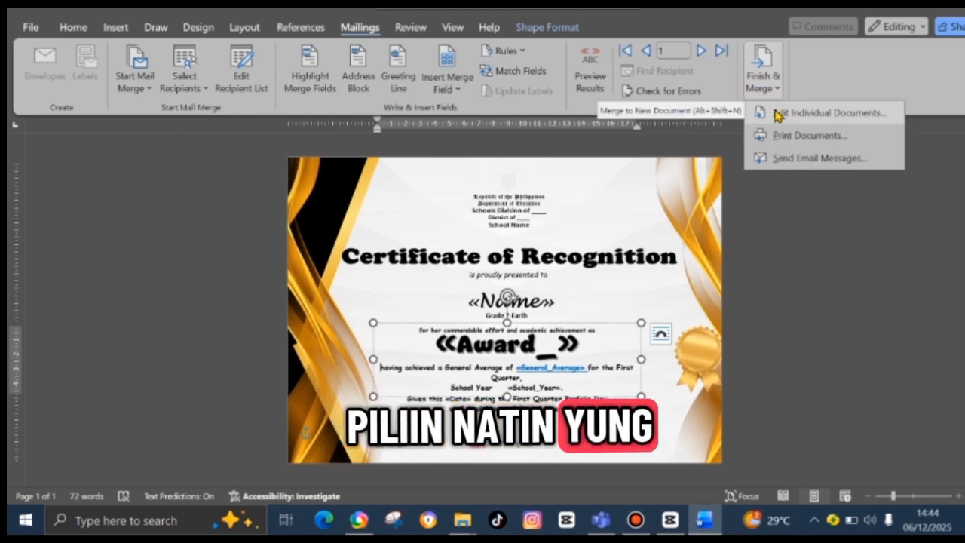
click(776, 114)
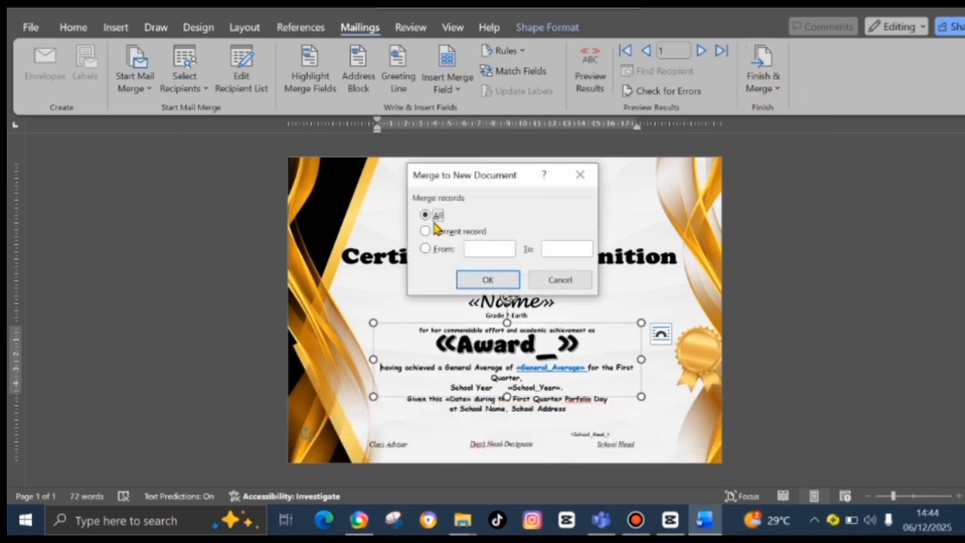
click(485, 280)
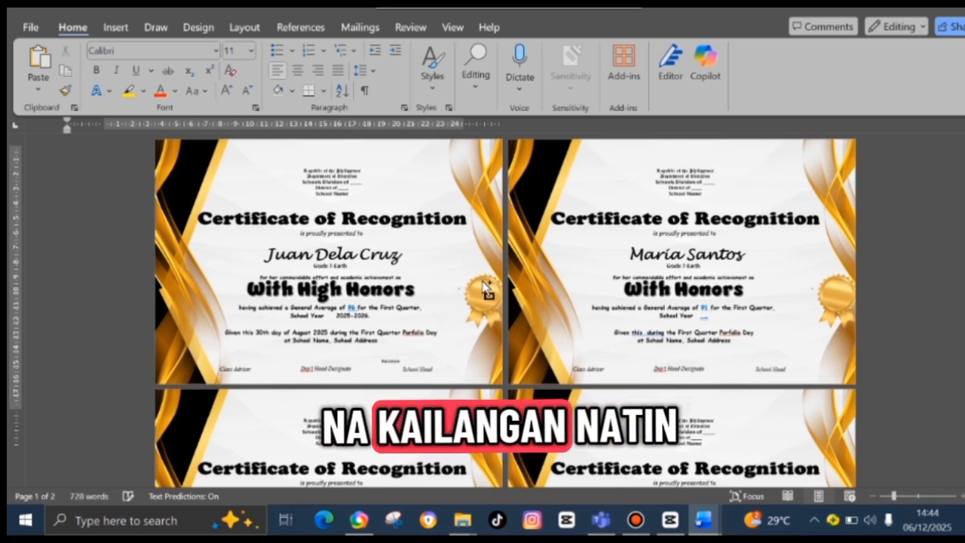
Review the merged certificates, checking each learner's name, award, general average, school year and date.
scroll(483, 285, down, 1)
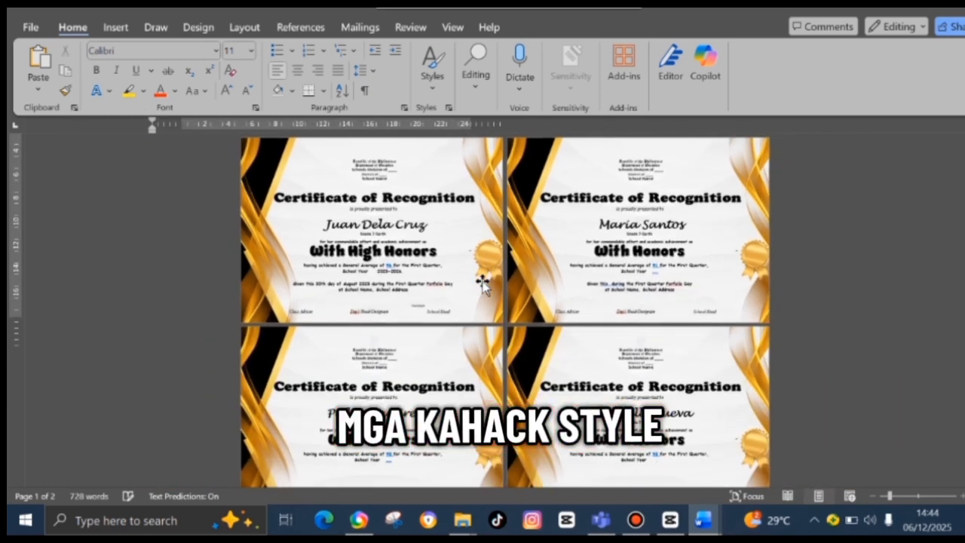
scroll(802, 310, down, 2)
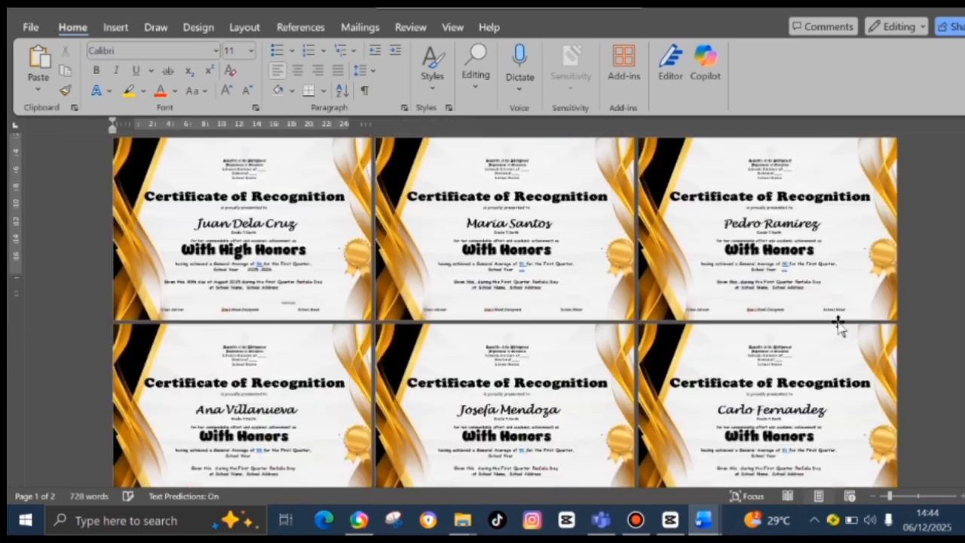
scroll(831, 315, down, 3)
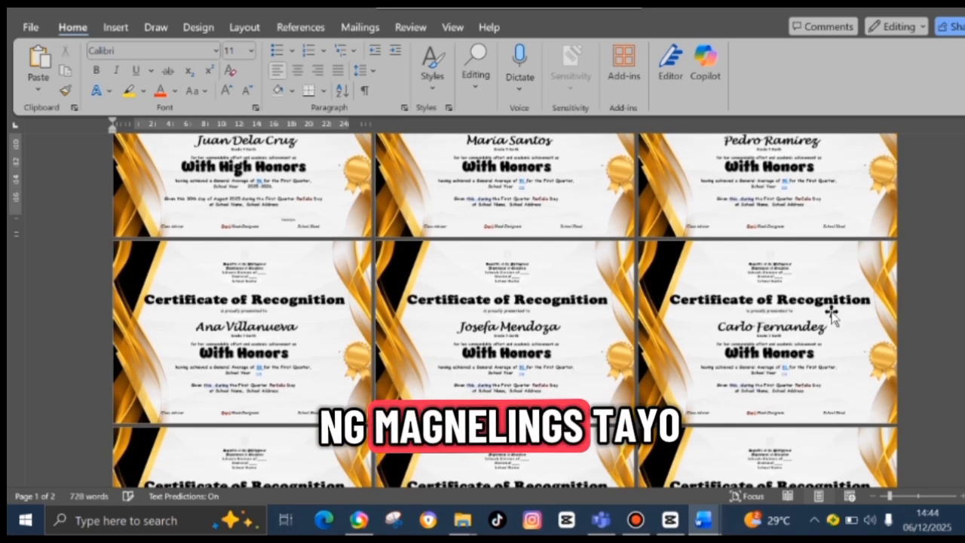
scroll(829, 311, down, 5)
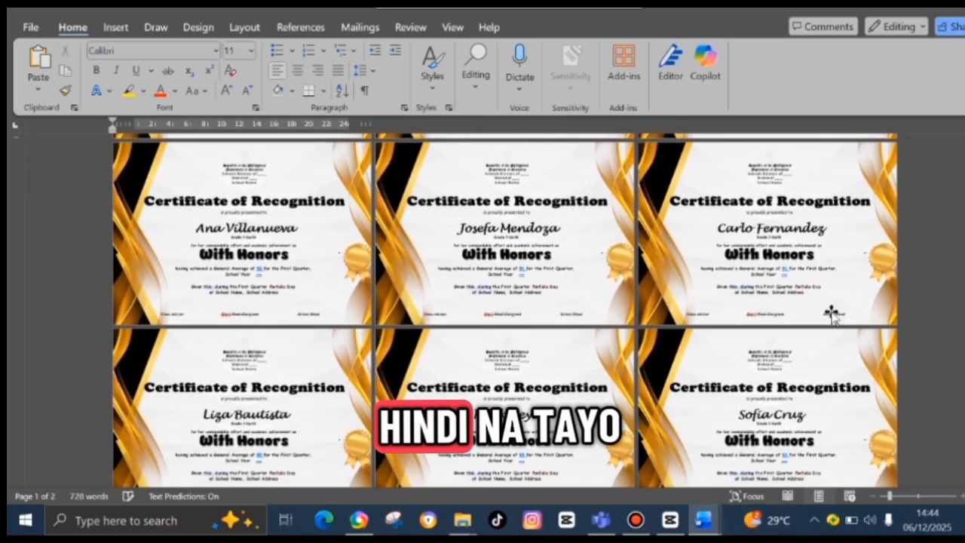
scroll(833, 316, down, 2)
scroll(830, 312, up, 5)
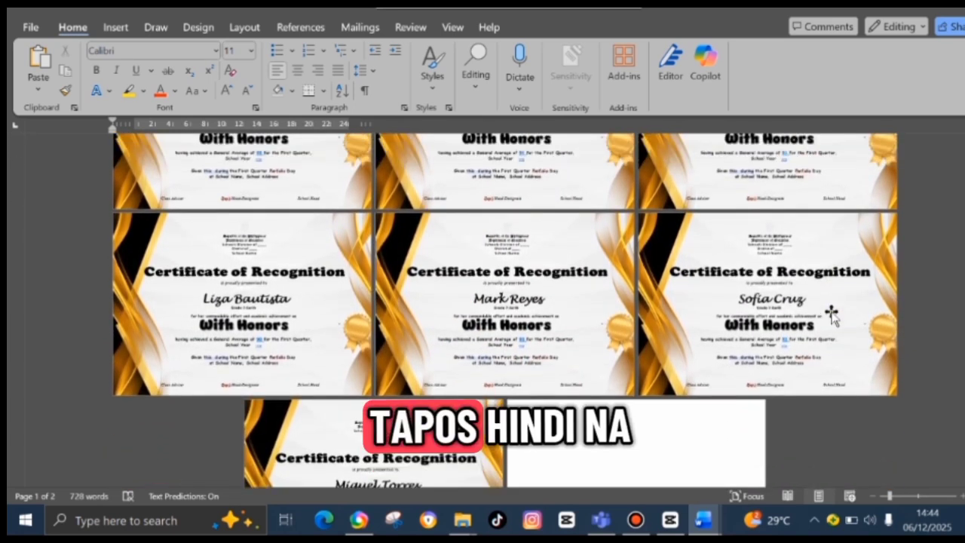
scroll(829, 311, up, 7)
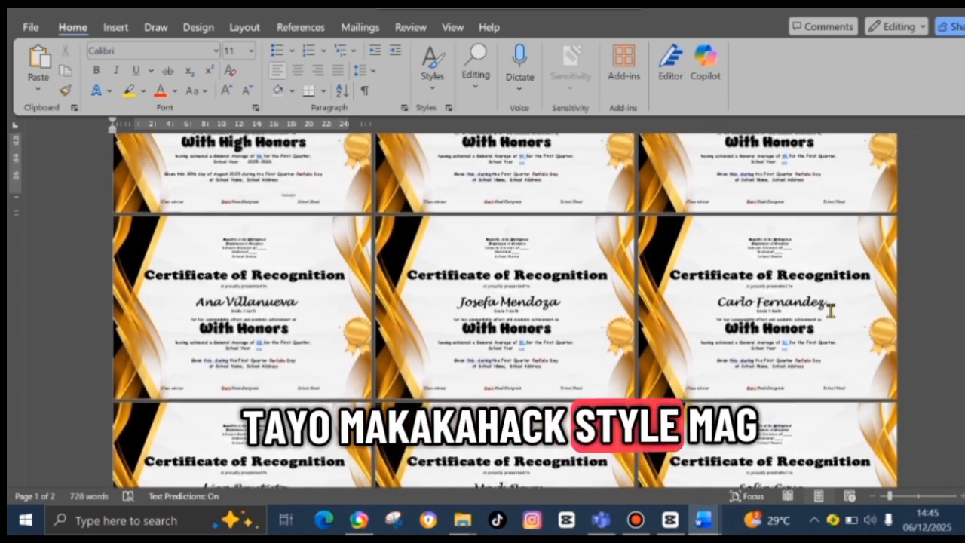
scroll(227, 194, down, 6)
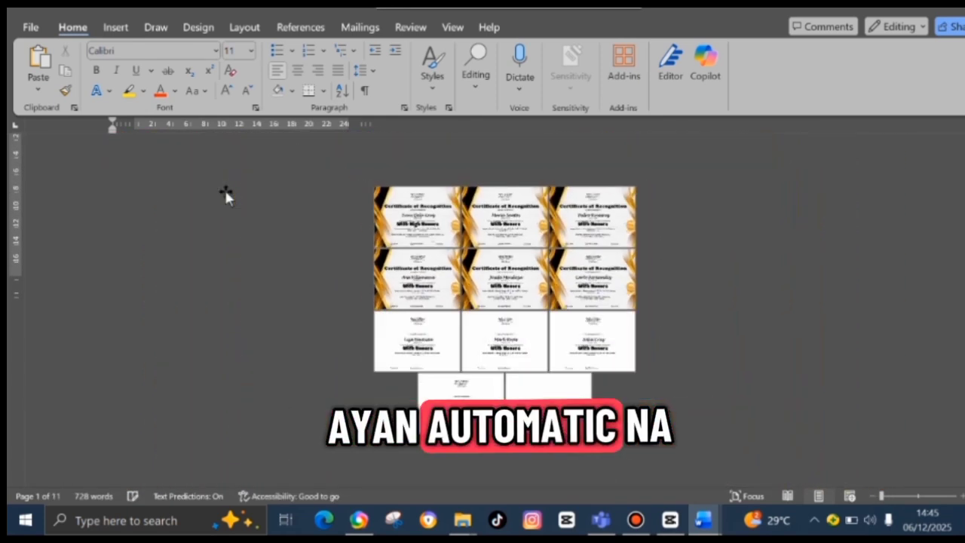
click(736, 258)
scroll(735, 258, up, 8)
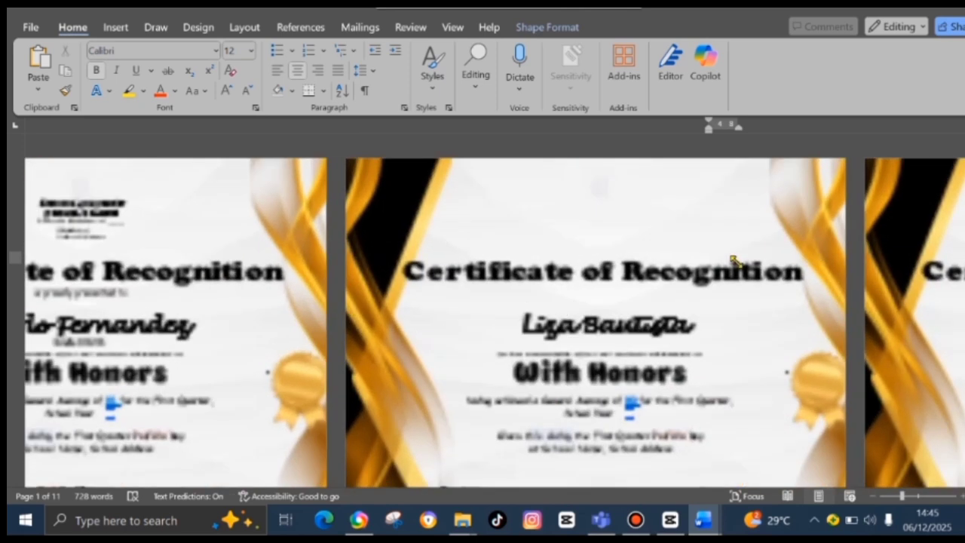
scroll(733, 261, down, 4)
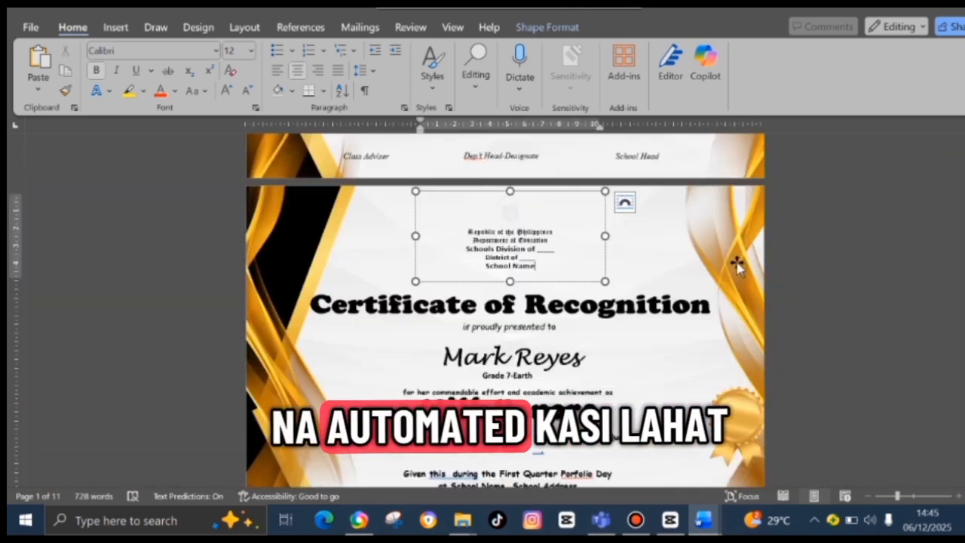
scroll(737, 264, down, 1)
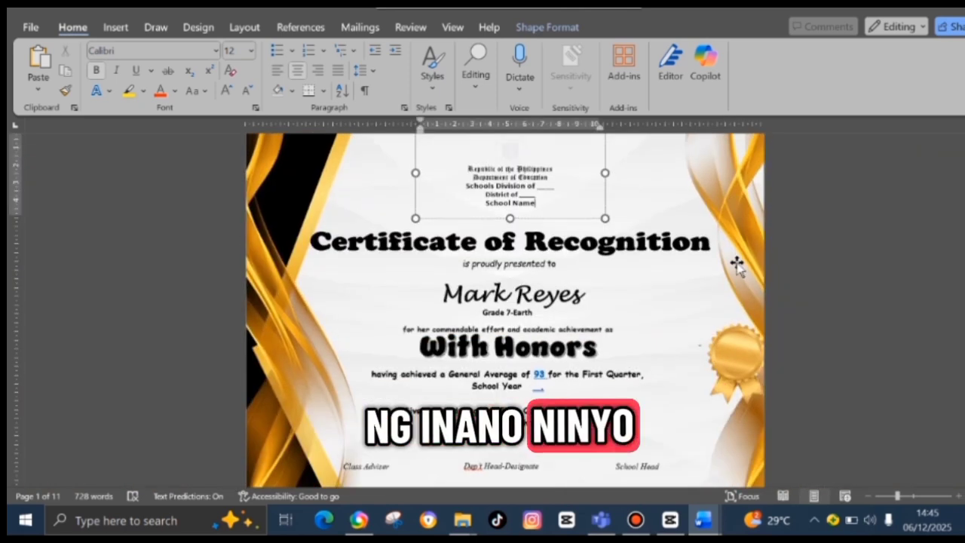